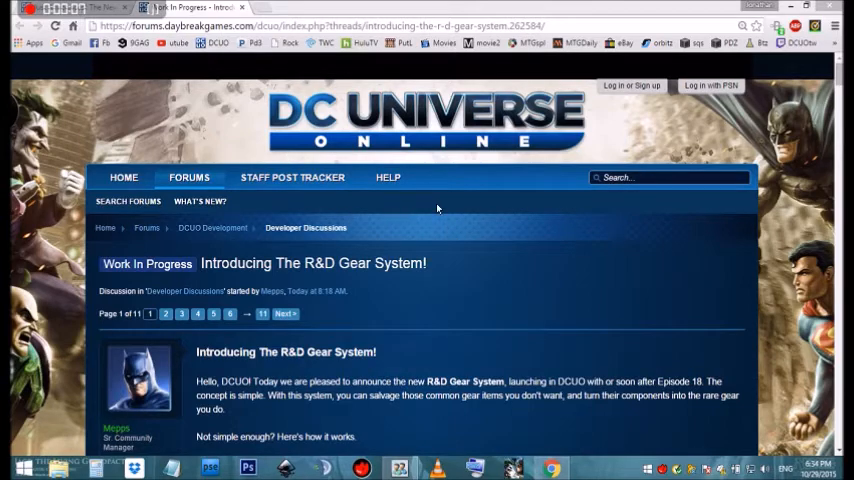
scroll(440, 207, down, 1)
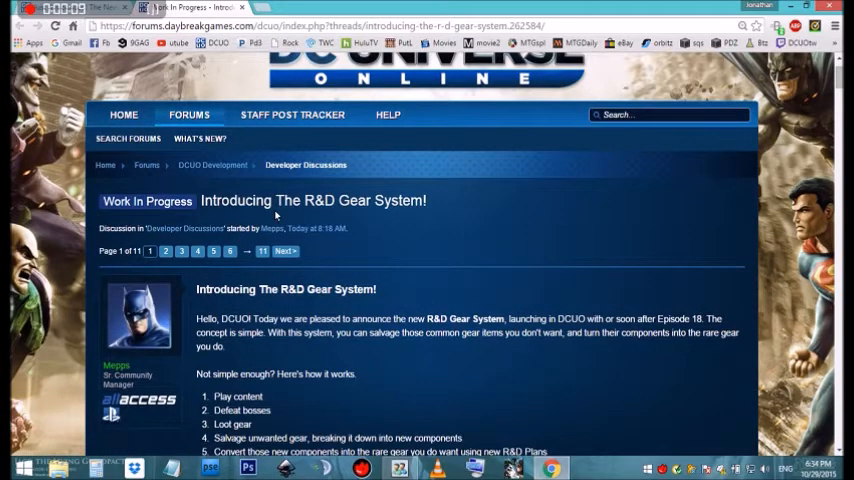
scroll(390, 214, down, 1)
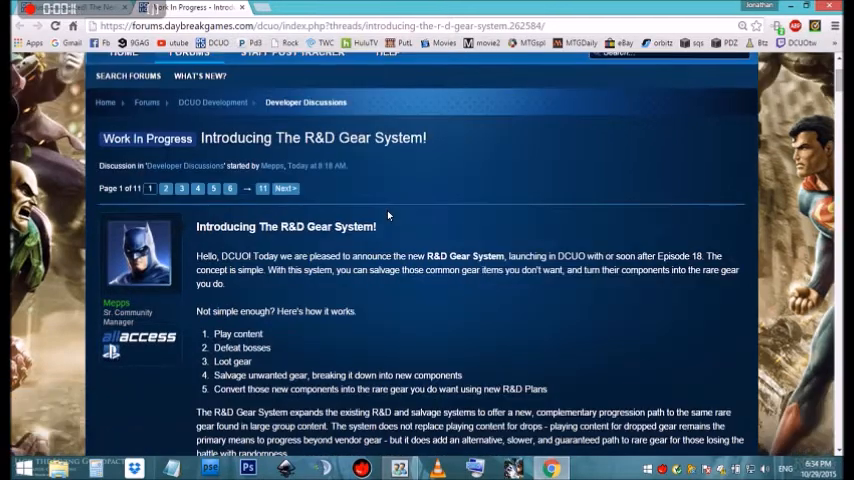
scroll(388, 214, down, 1)
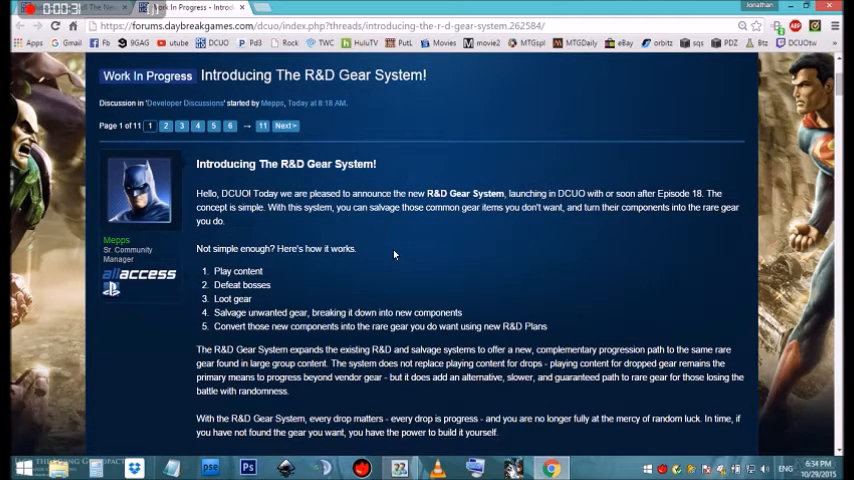
scroll(395, 254, down, 3)
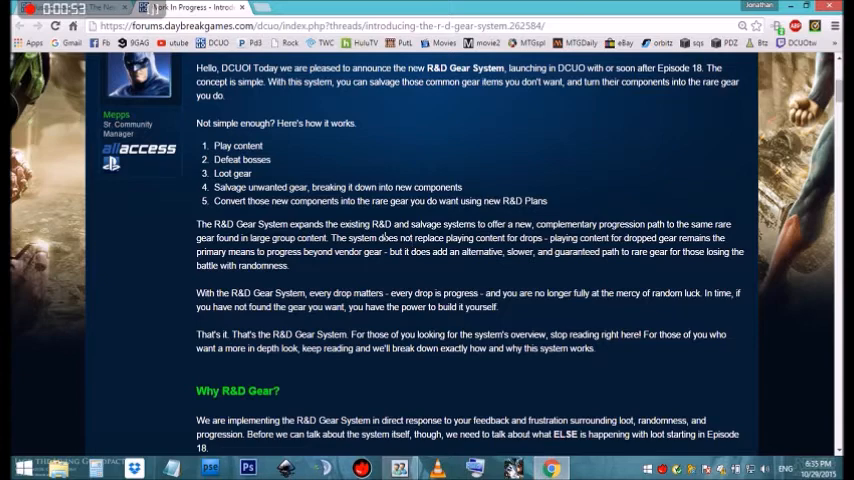
scroll(293, 237, down, 1)
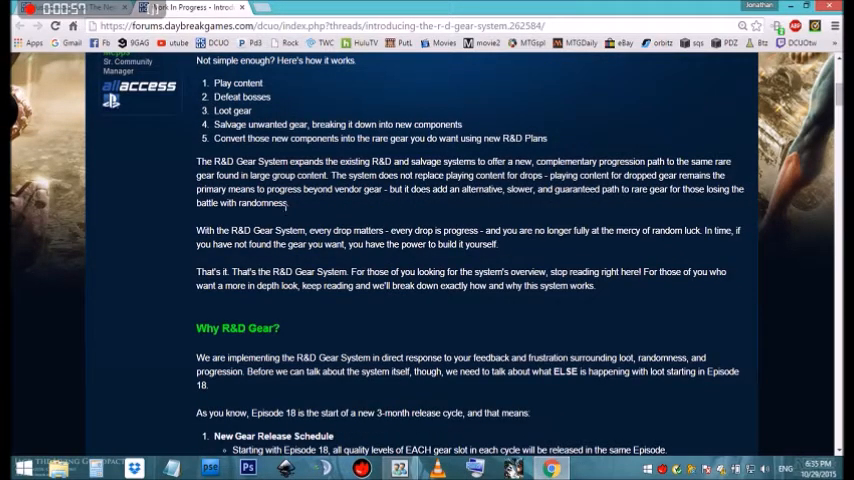
scroll(300, 210, down, 1)
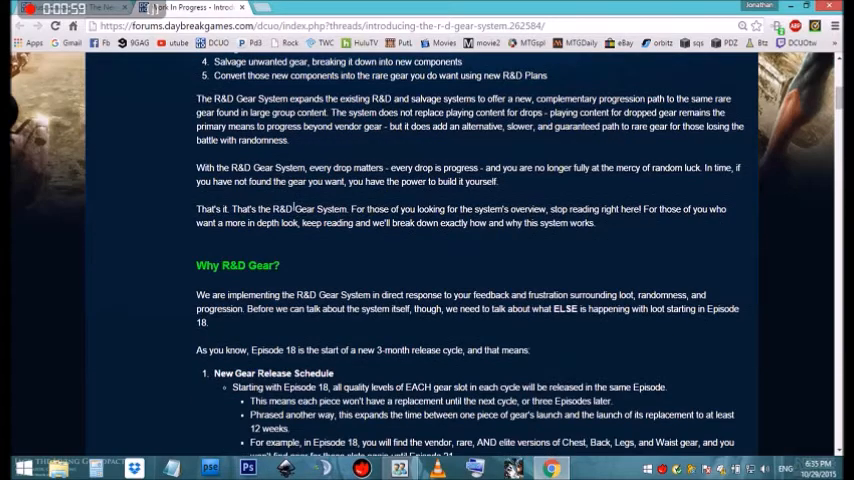
scroll(322, 220, down, 1)
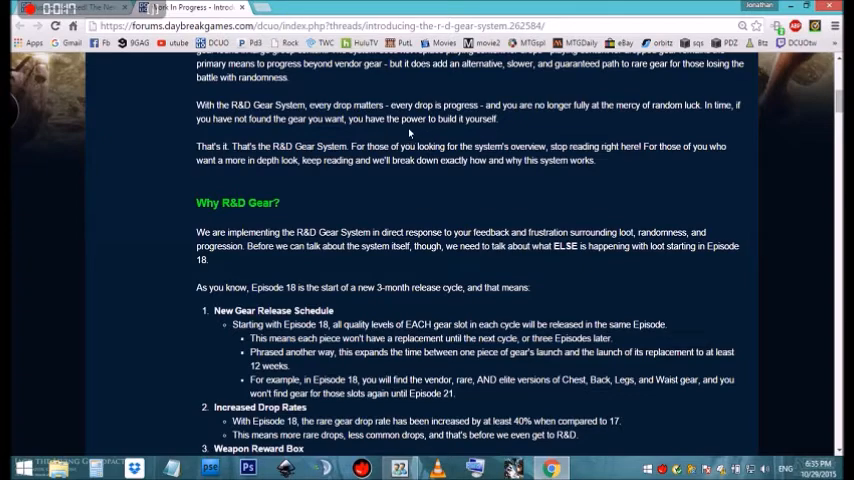
scroll(409, 133, down, 3)
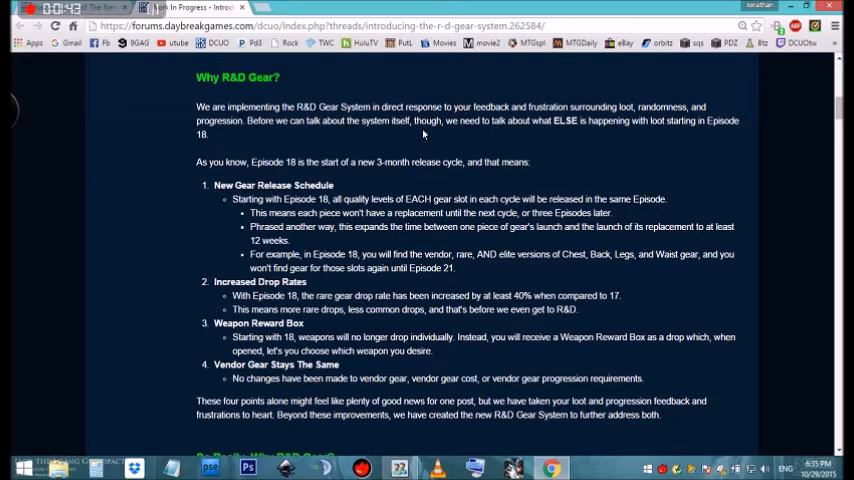
scroll(416, 134, down, 1)
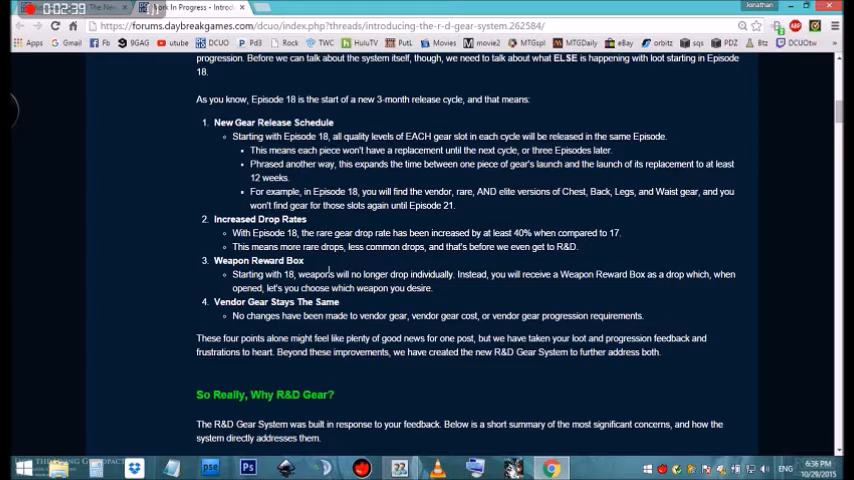
scroll(316, 276, down, 1)
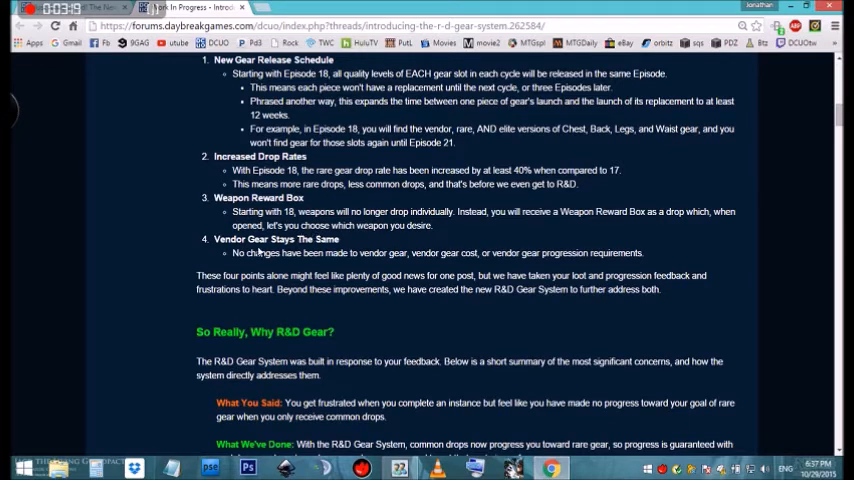
scroll(347, 277, down, 1)
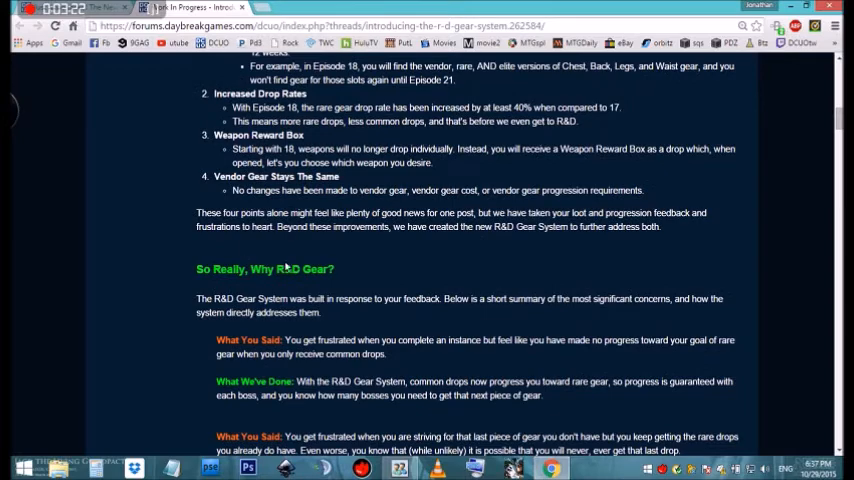
scroll(255, 183, down, 1)
scroll(291, 189, down, 1)
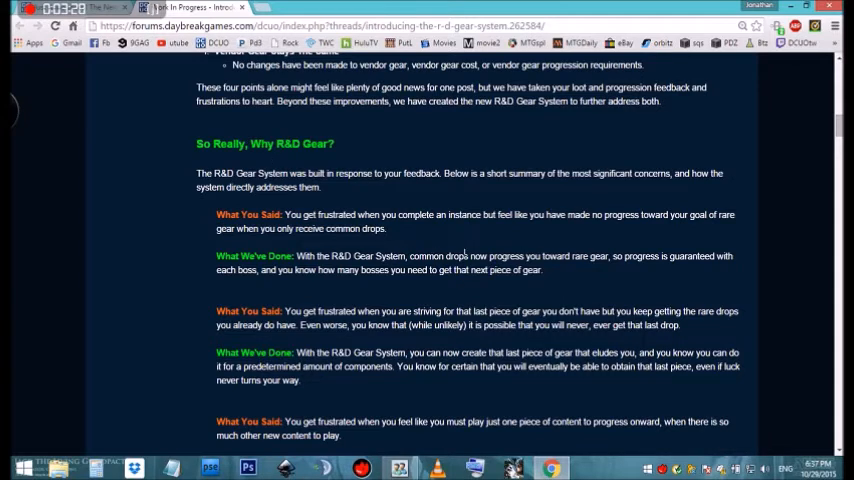
scroll(437, 223, down, 1)
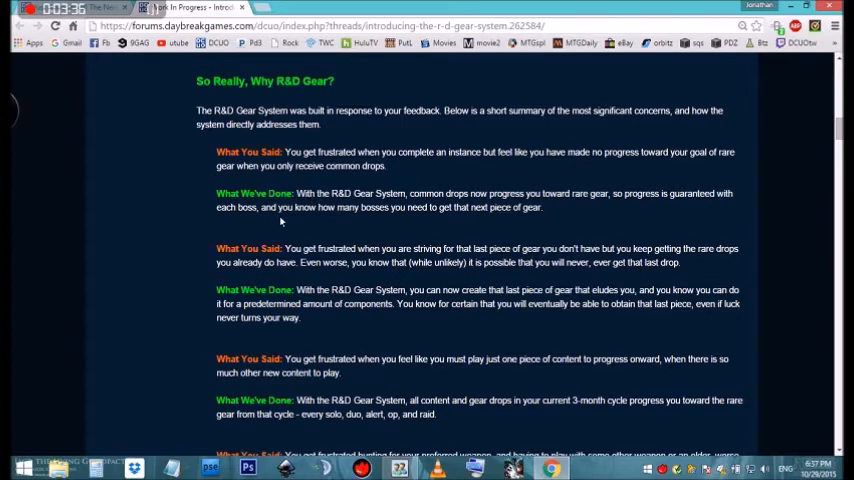
scroll(336, 261, down, 1)
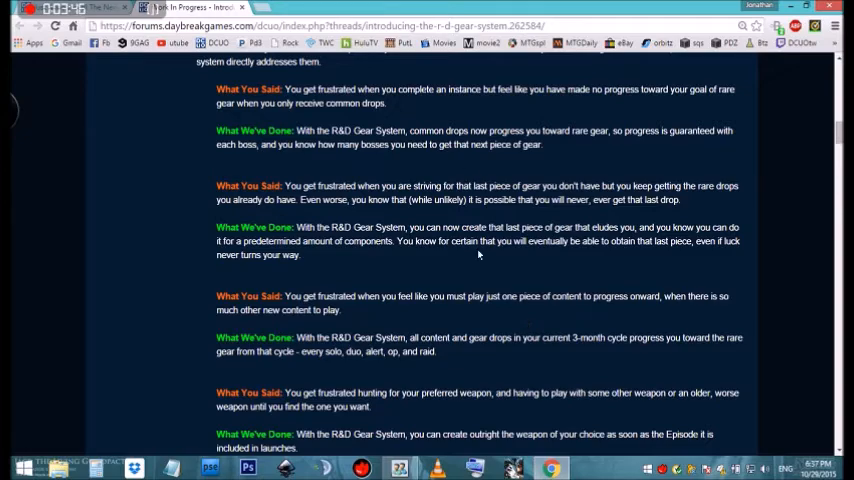
scroll(470, 256, down, 2)
scroll(468, 256, down, 2)
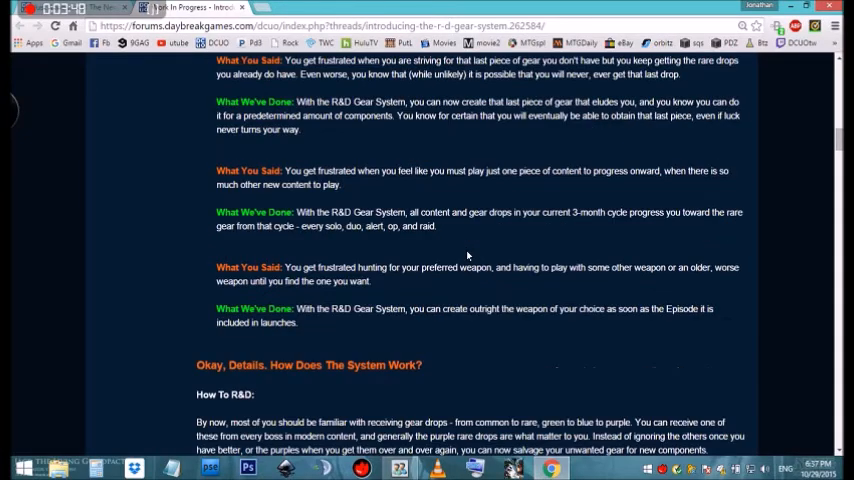
scroll(467, 256, down, 2)
scroll(424, 286, down, 2)
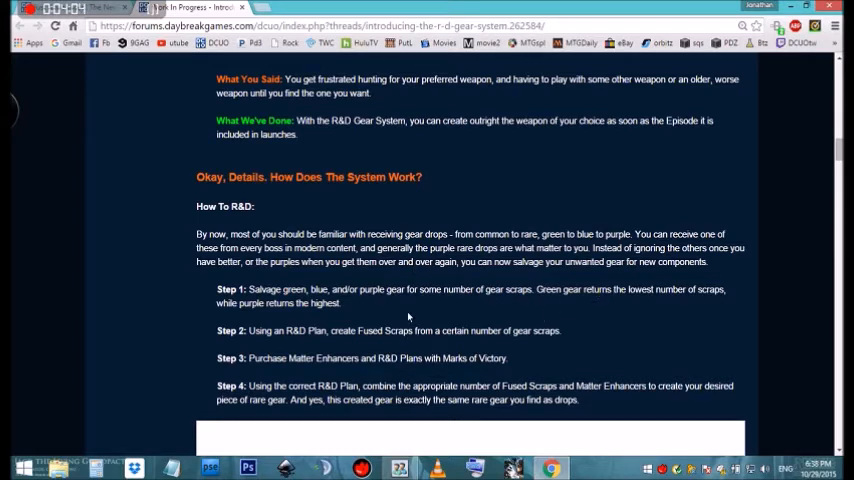
scroll(328, 328, down, 1)
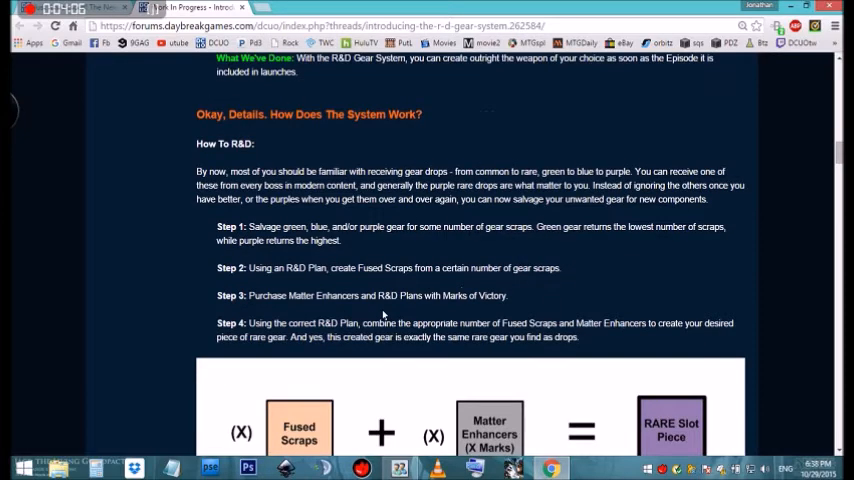
scroll(421, 291, down, 2)
scroll(421, 291, down, 1)
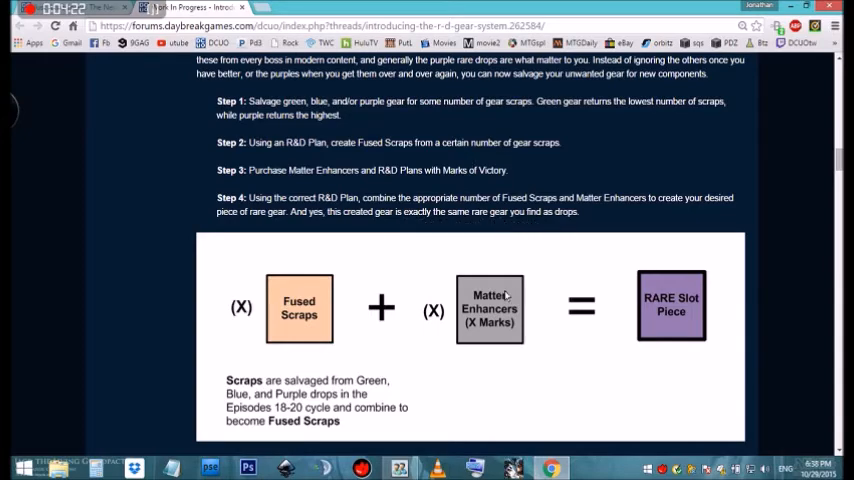
scroll(489, 294, down, 1)
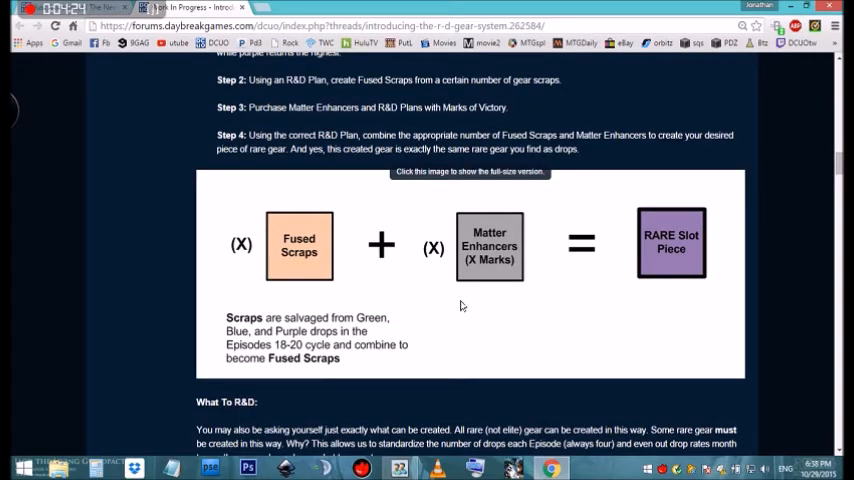
scroll(460, 310, up, 1)
scroll(462, 297, up, 2)
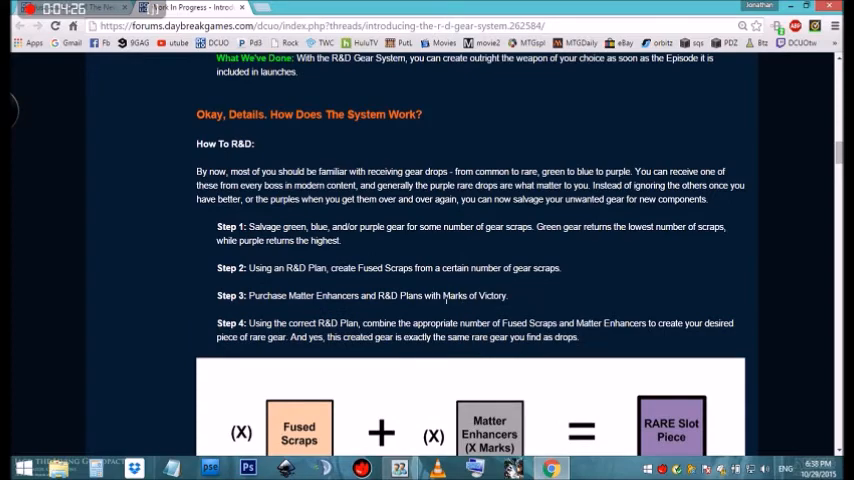
scroll(445, 297, down, 1)
scroll(455, 350, down, 1)
scroll(442, 343, down, 3)
scroll(440, 343, down, 1)
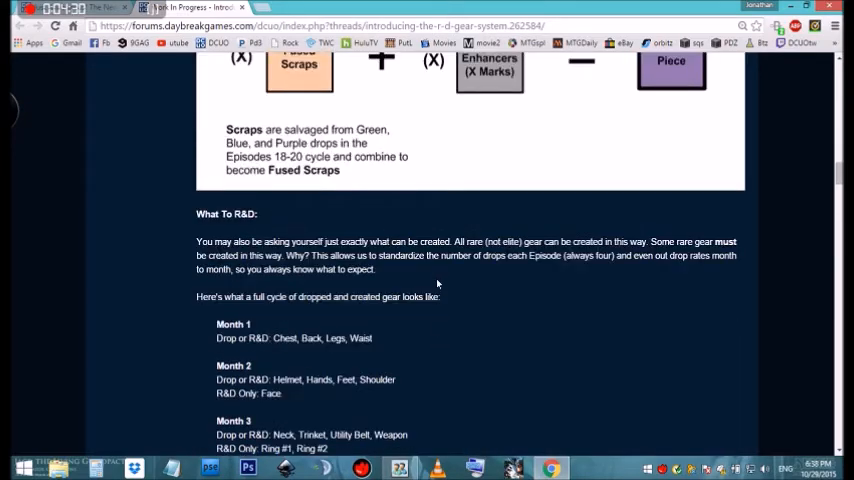
scroll(438, 268, down, 1)
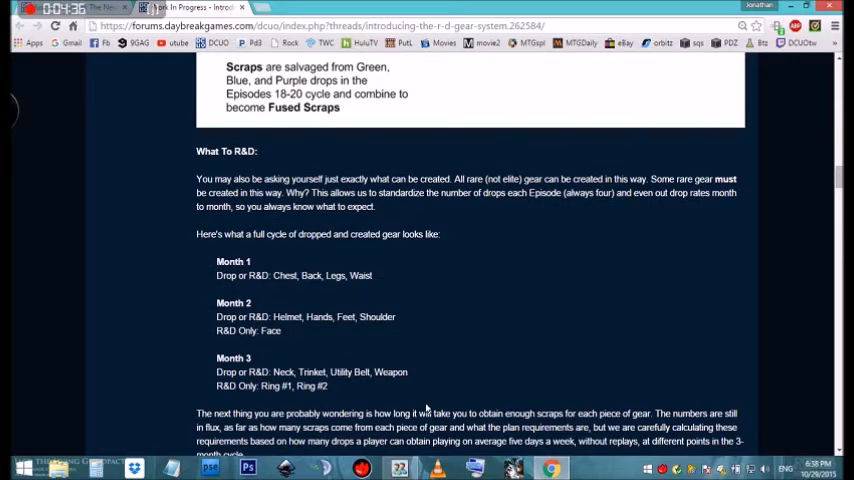
scroll(382, 295, down, 2)
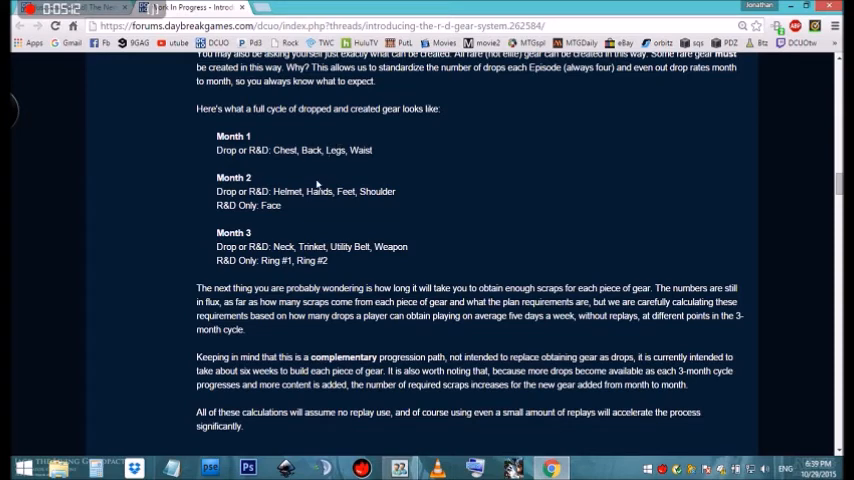
scroll(319, 184, down, 2)
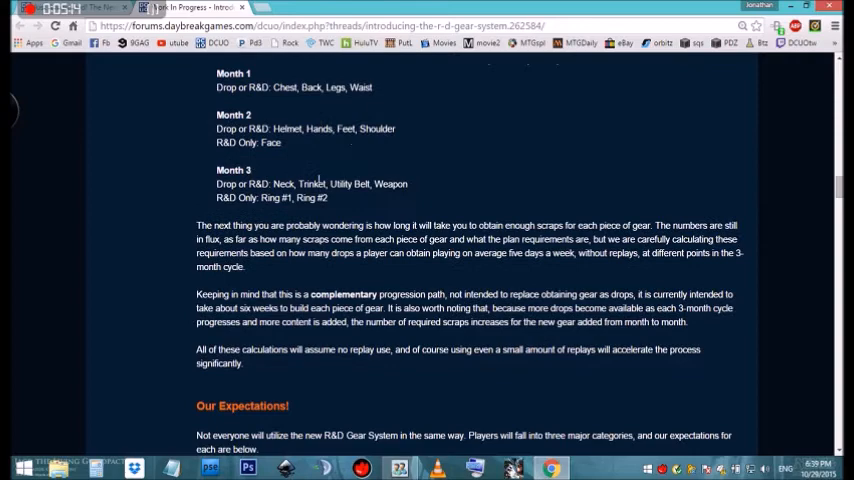
scroll(320, 190, down, 1)
scroll(321, 203, down, 3)
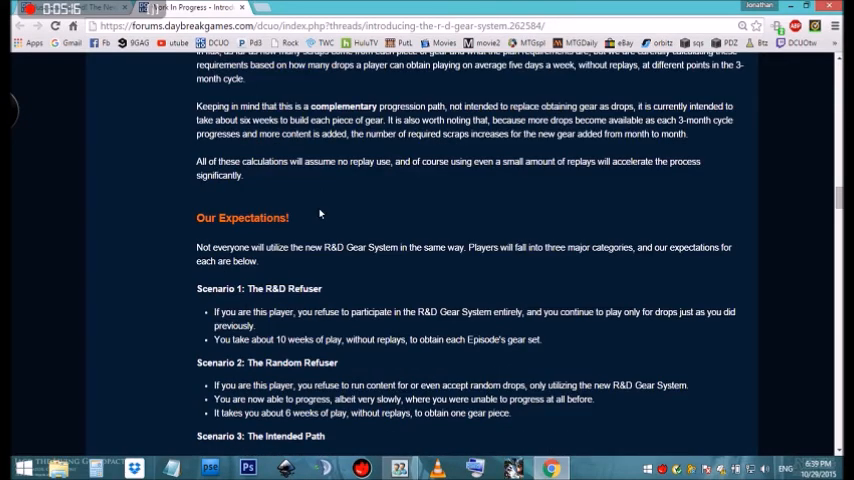
scroll(320, 213, down, 1)
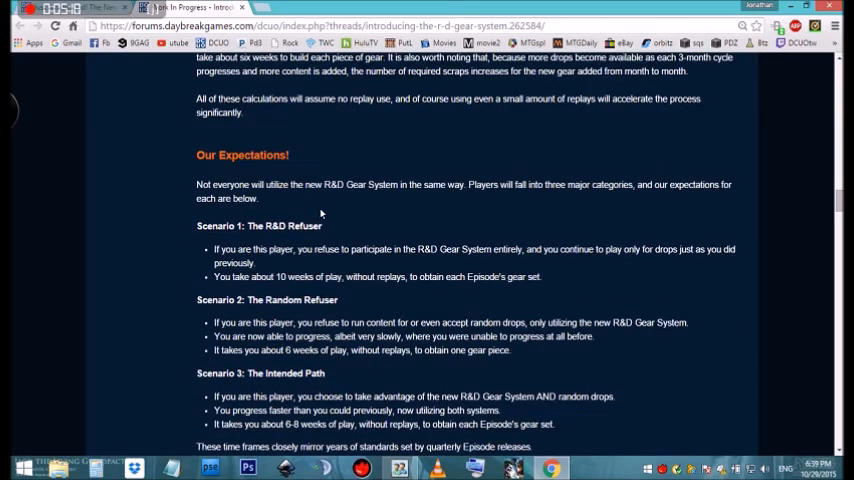
scroll(321, 213, down, 1)
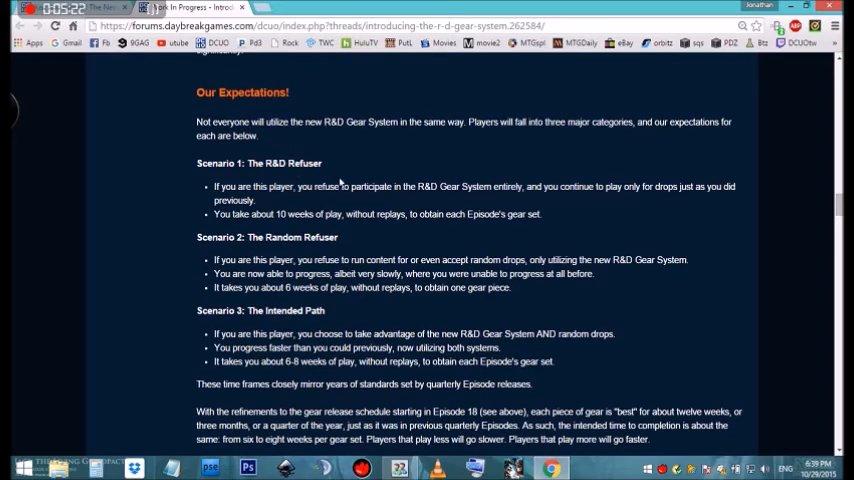
scroll(503, 270, down, 1)
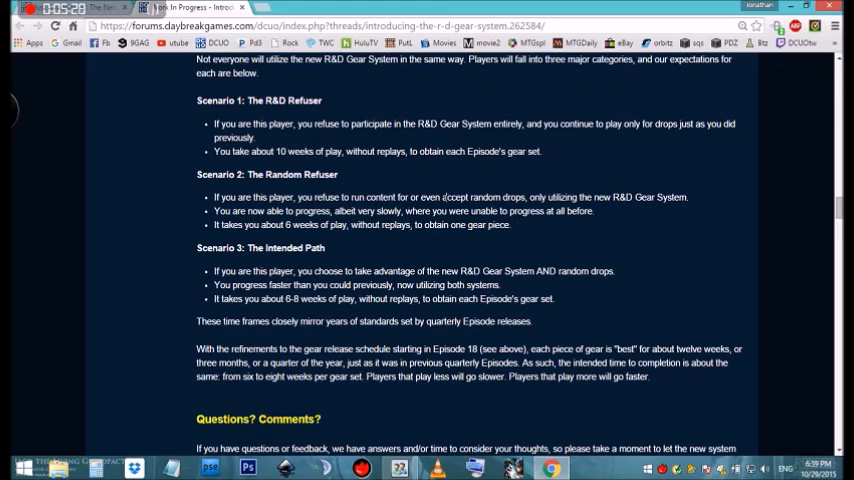
scroll(499, 212, down, 2)
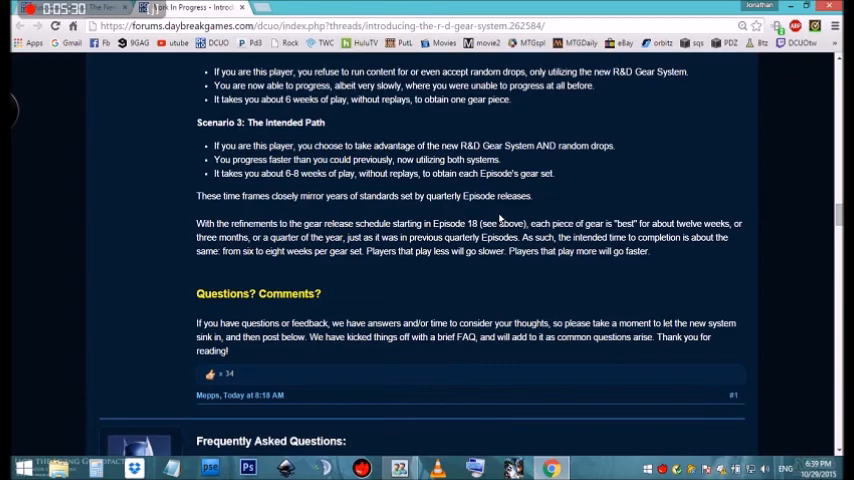
scroll(499, 218, up, 2)
scroll(499, 218, up, 2)
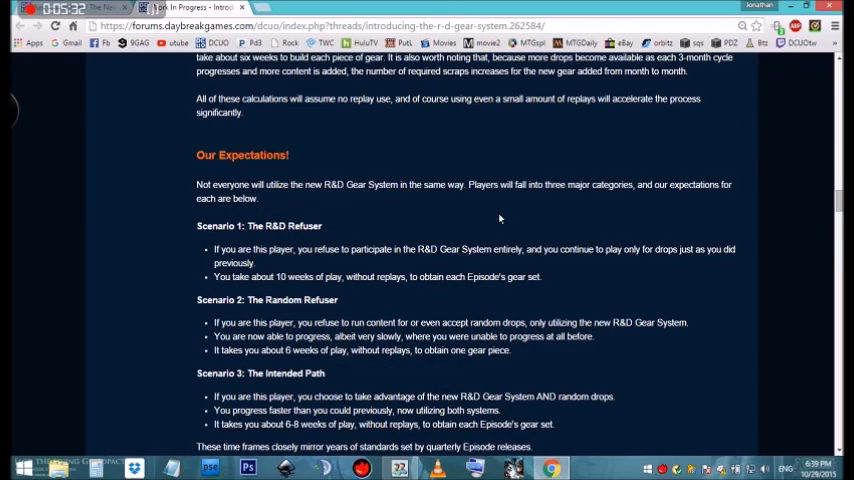
scroll(499, 218, down, 2)
scroll(499, 218, down, 2)
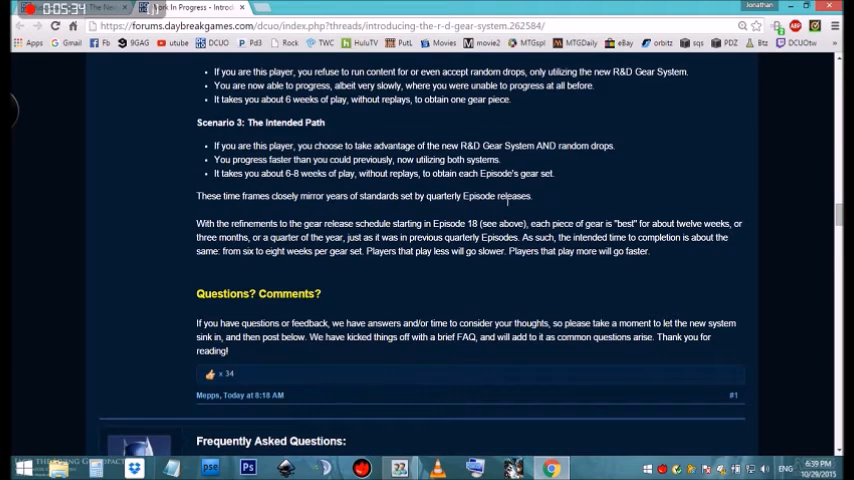
scroll(510, 200, down, 2)
scroll(510, 200, down, 1)
scroll(510, 203, down, 1)
scroll(509, 207, down, 2)
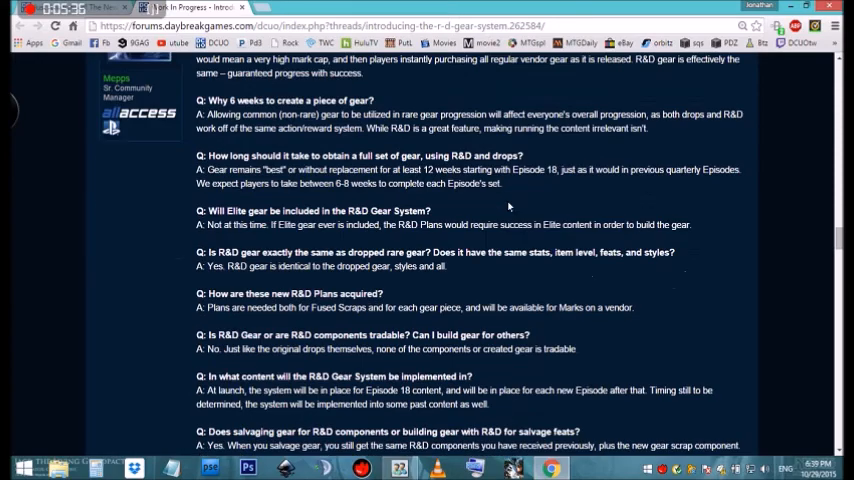
scroll(520, 225, down, 4)
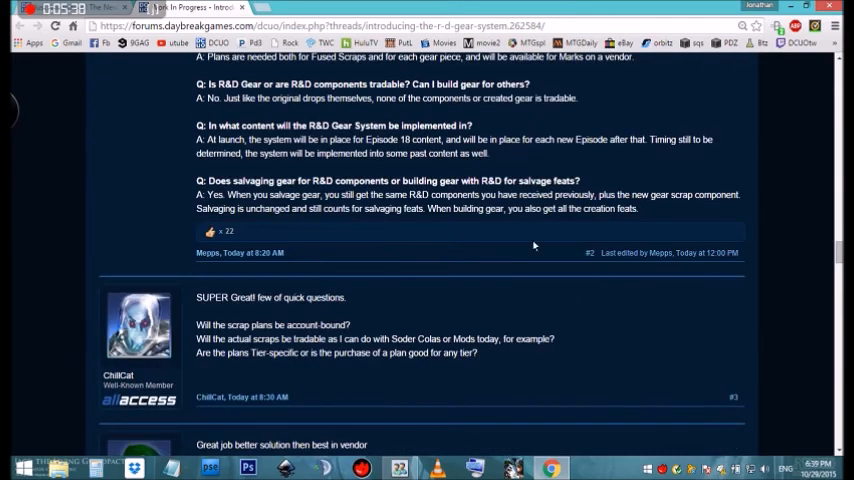
scroll(534, 240, down, 3)
scroll(540, 235, up, 5)
scroll(560, 228, up, 5)
scroll(587, 218, up, 5)
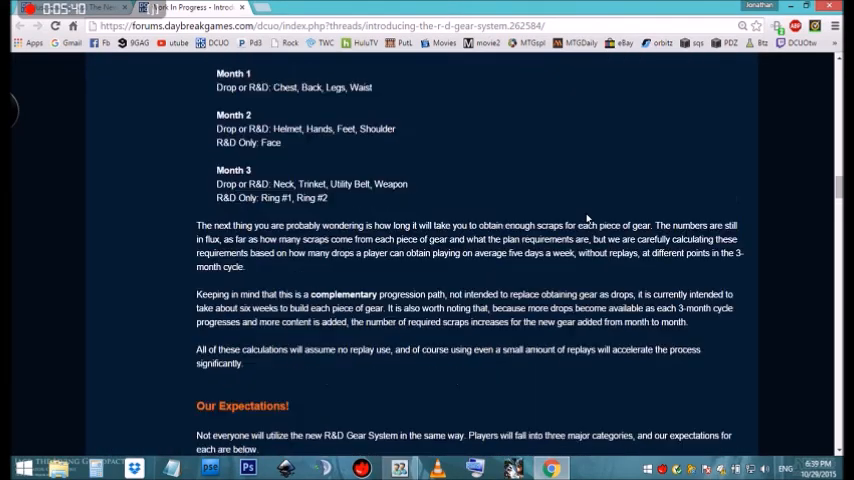
scroll(587, 218, up, 4)
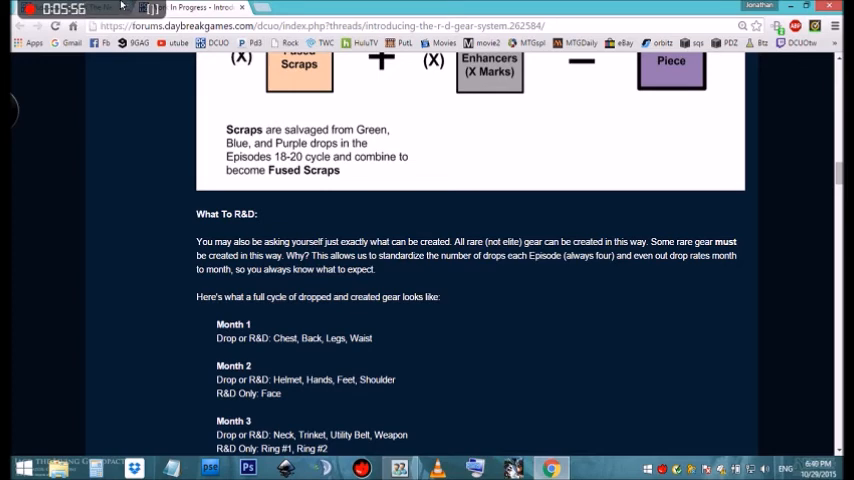
scroll(600, 300, up, 5)
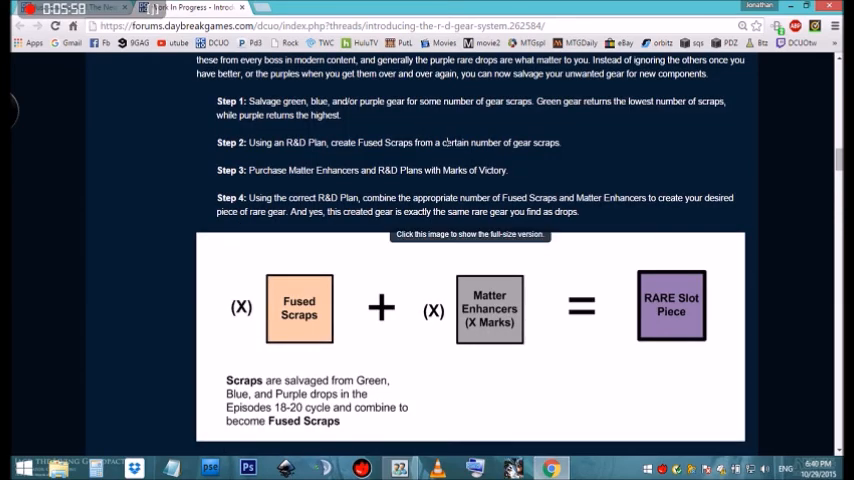